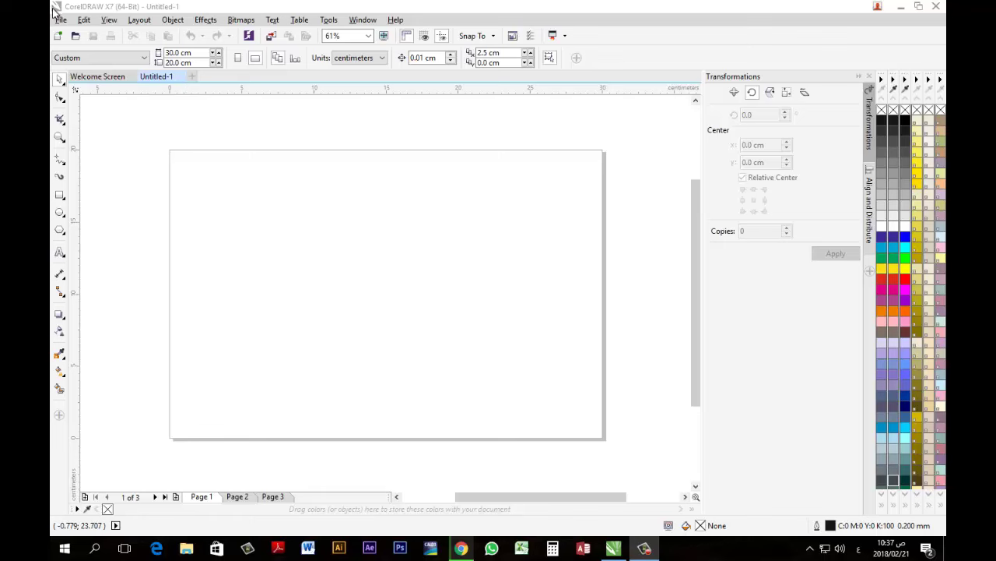
click(60, 21)
click(62, 45)
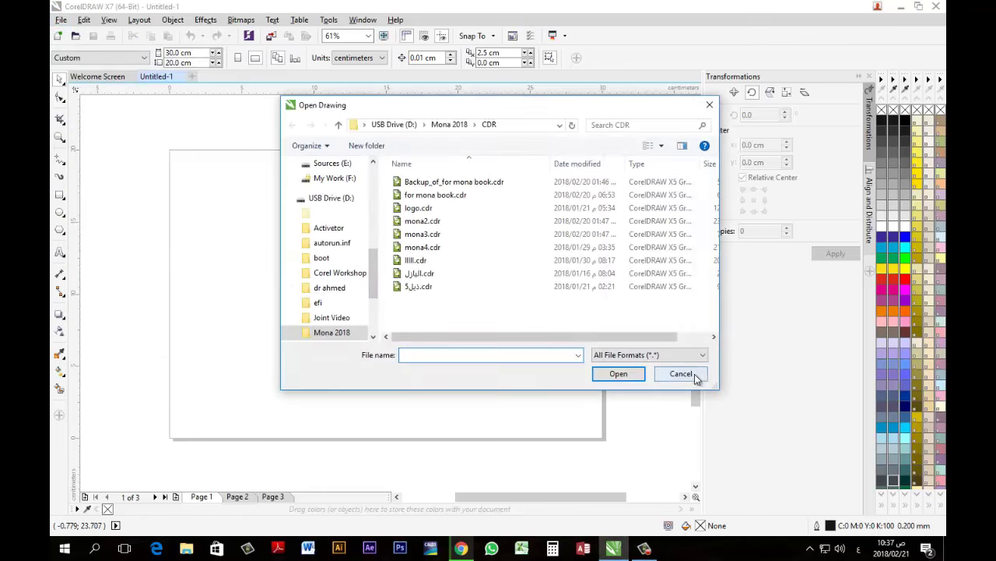
click(692, 375)
Import Suhan_Allah_wa-bi_Hamdihi.jpg from the Corel Workshop folder on the Desktop and place it on the page about 18.4 cm wide.
click(60, 19)
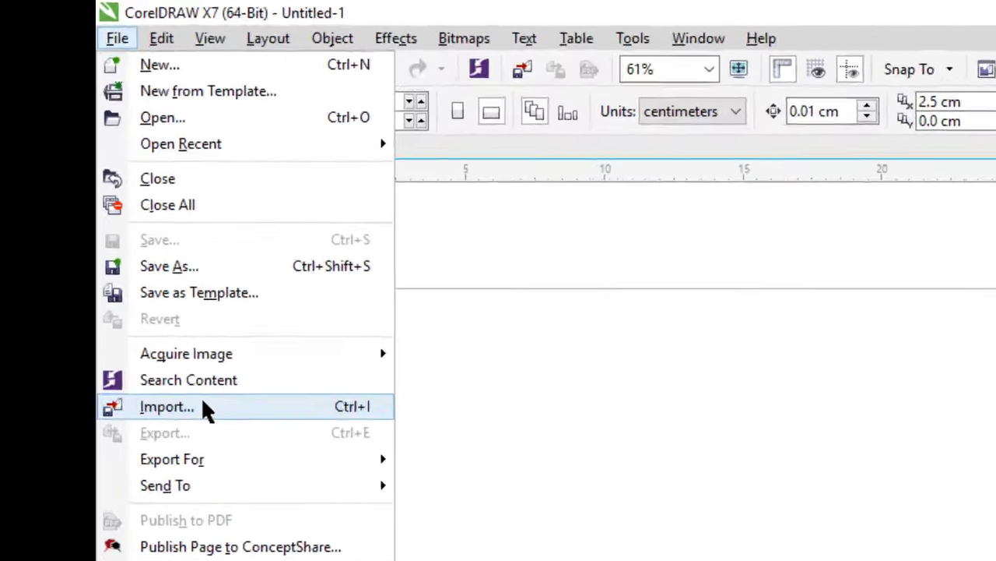
click(105, 210)
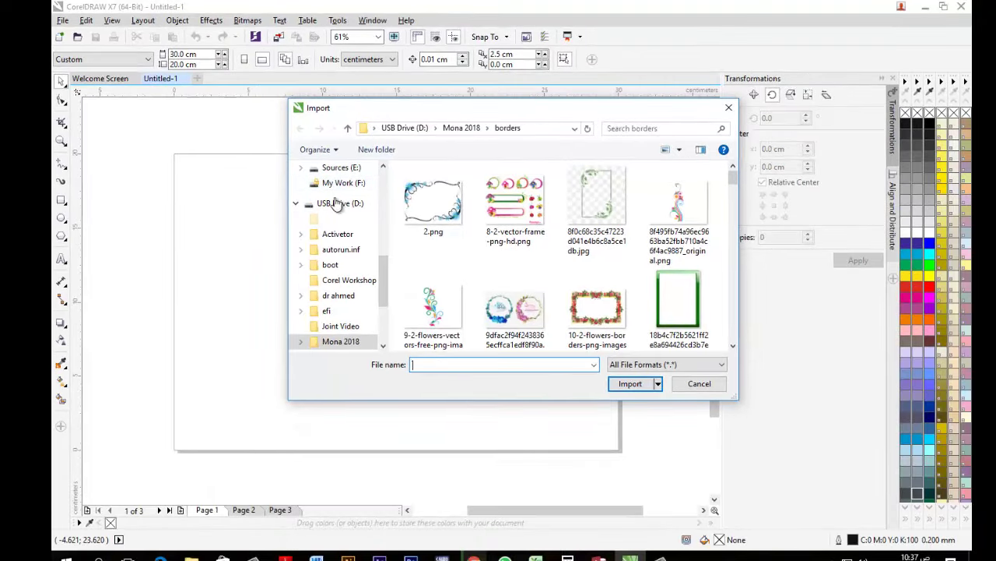
scroll(384, 280, up, 5)
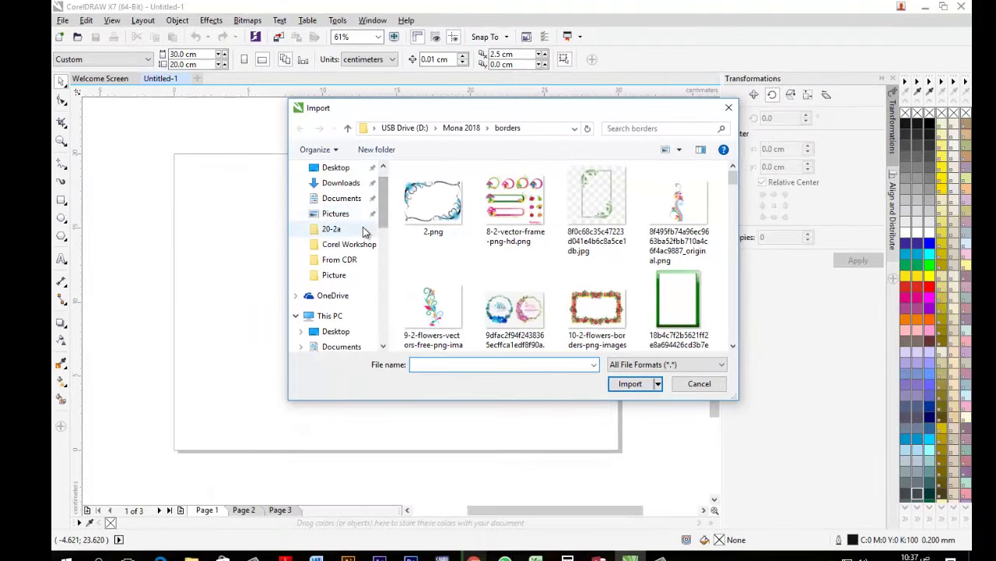
click(336, 168)
double_click(434, 203)
scroll(530, 311, down, 3)
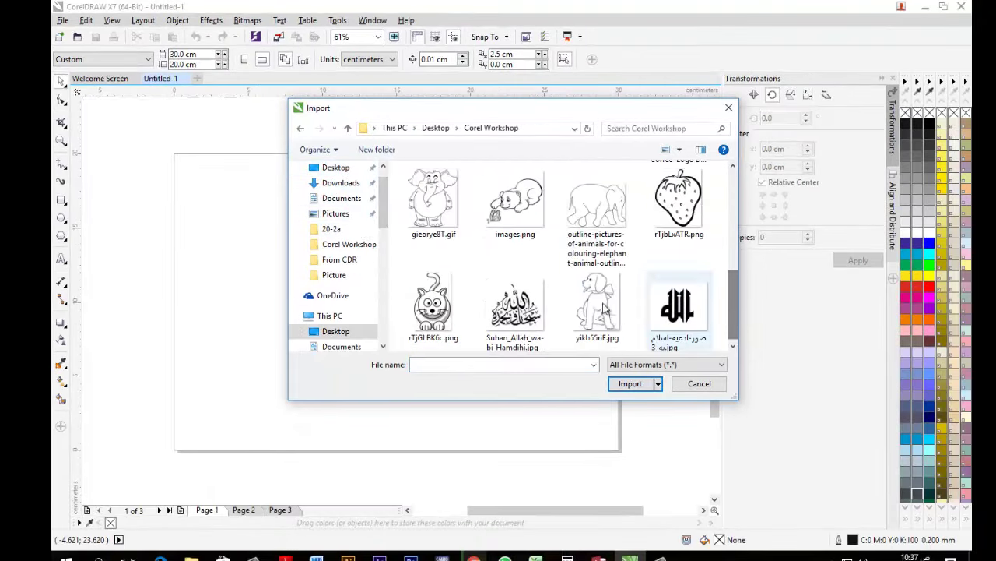
click(515, 311)
click(632, 384)
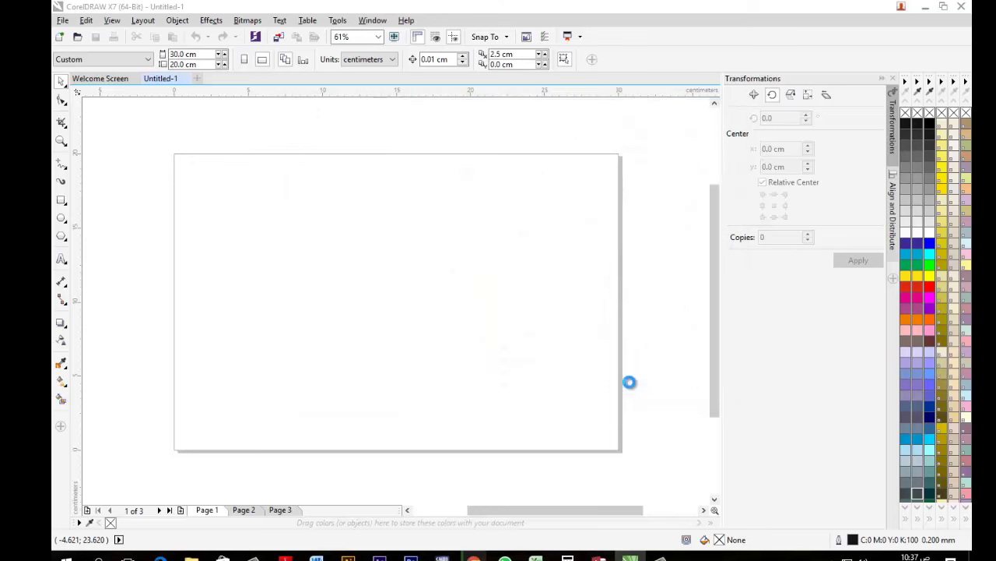
drag(255, 184, 565, 421)
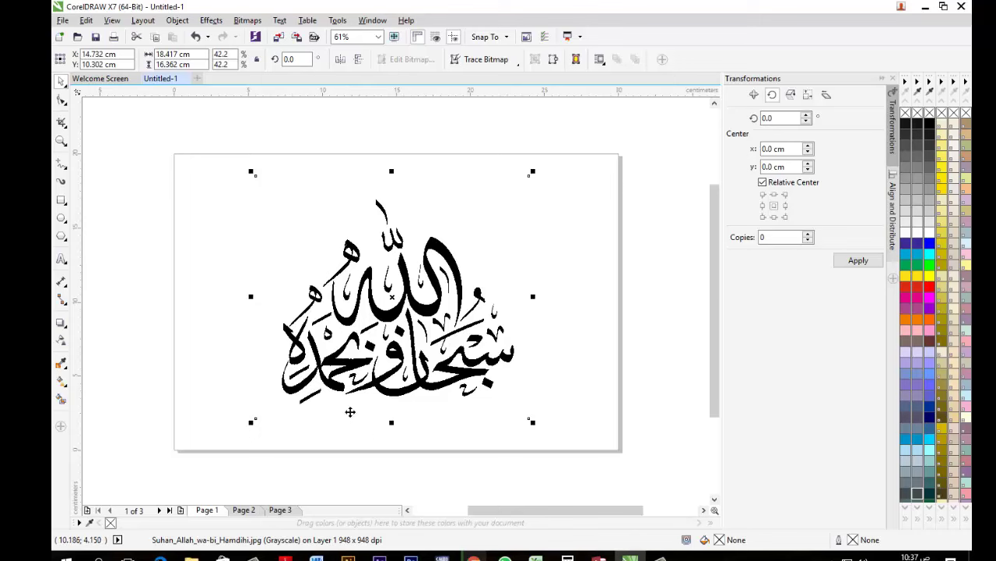
Examine the letter edges of the imported calligraphy bitmap at several magnifications.
scroll(491, 358, up, 4)
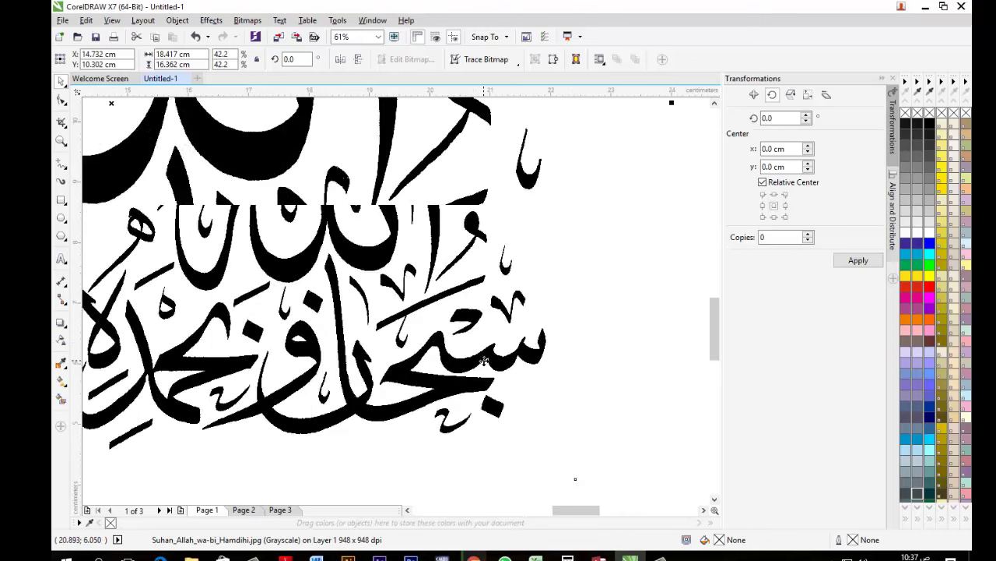
scroll(485, 360, down, 2)
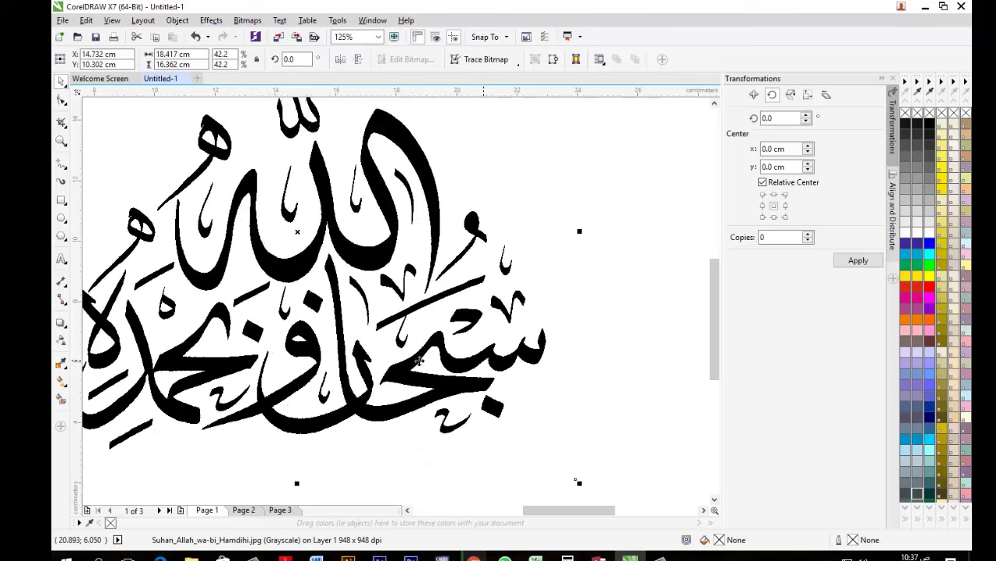
scroll(393, 354, up, 2)
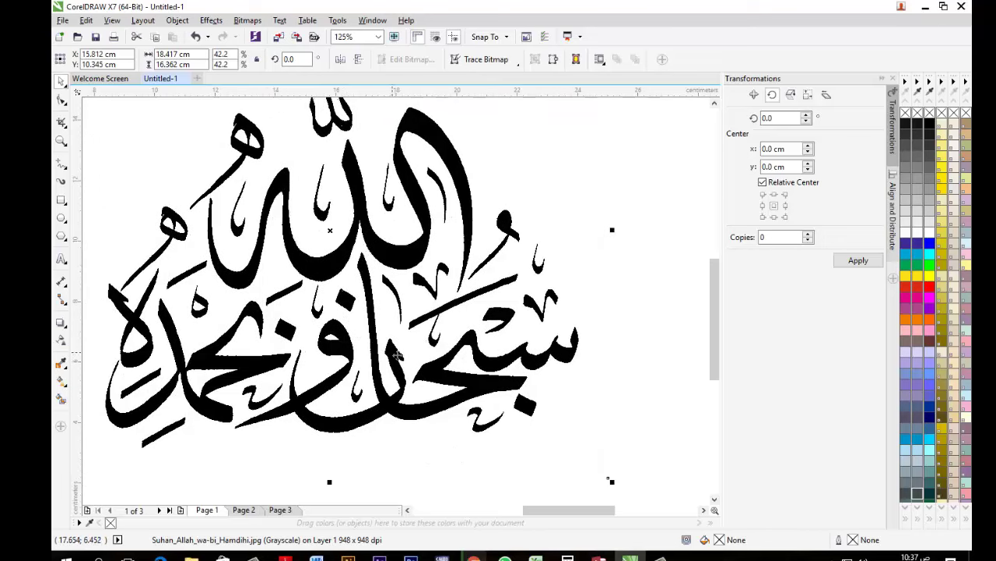
scroll(406, 362, up, 2)
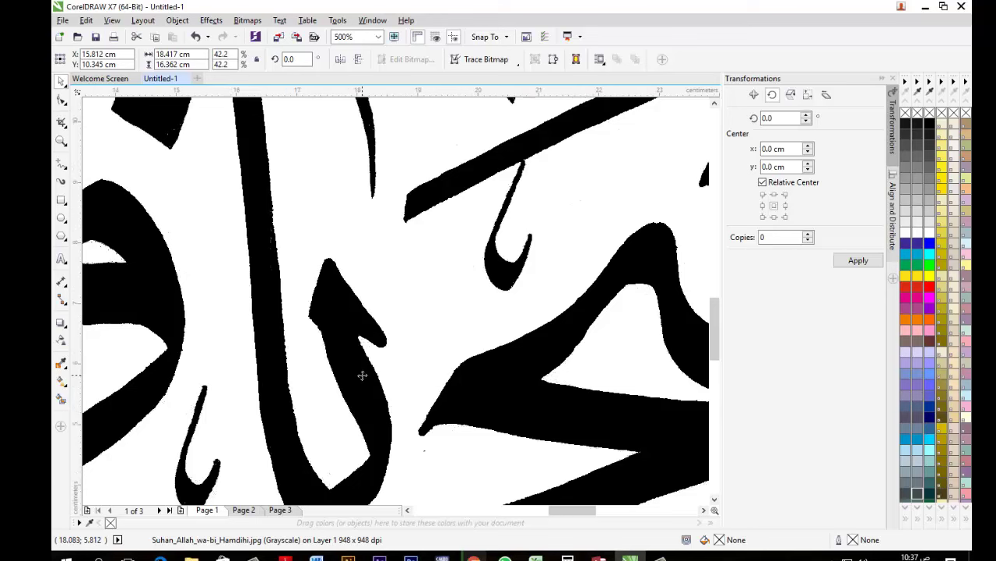
scroll(362, 376, down, 4)
scroll(362, 375, up, 4)
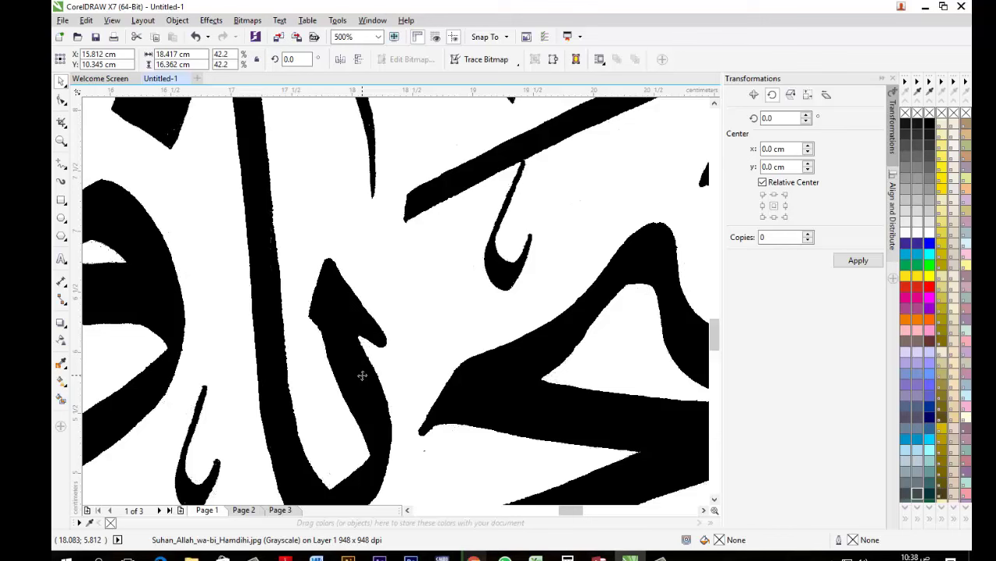
scroll(259, 313, down, 2)
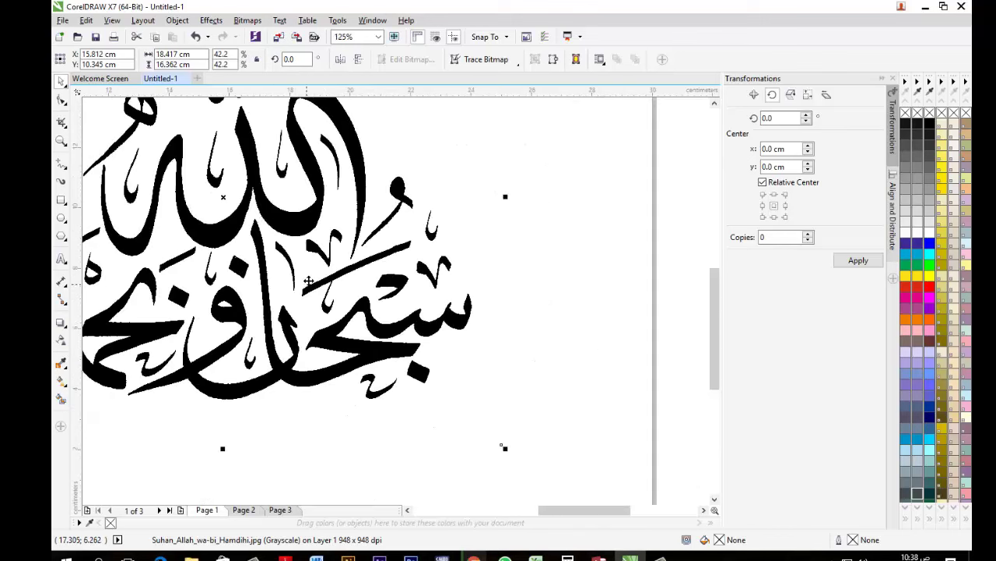
drag(258, 312, 315, 360)
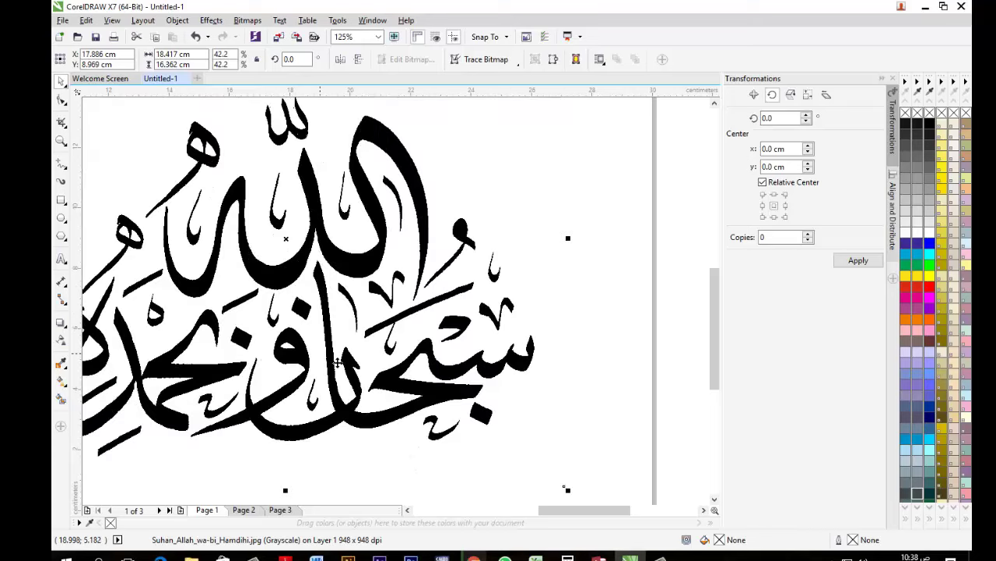
scroll(315, 360, up, 3)
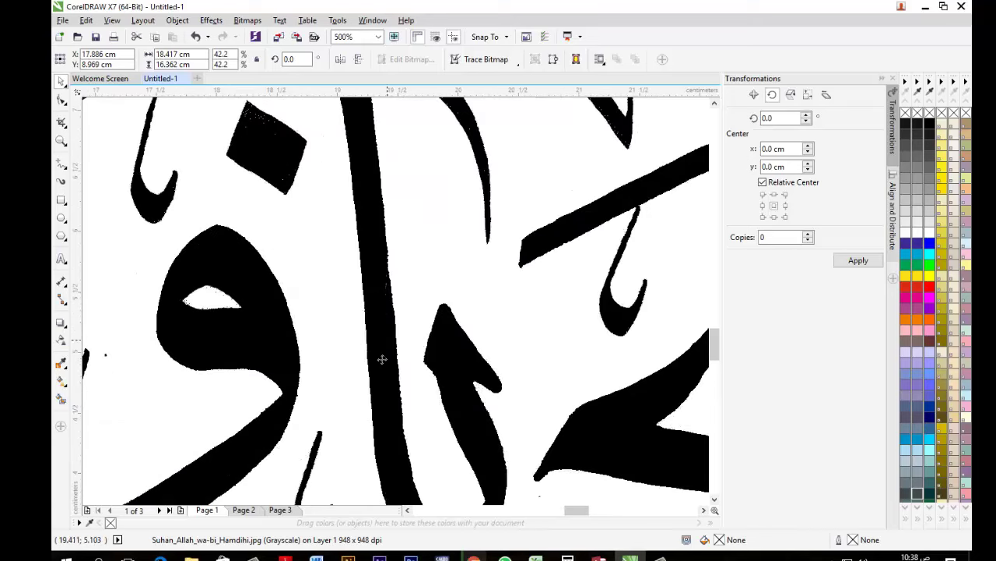
scroll(385, 358, up, 1)
scroll(384, 358, up, 2)
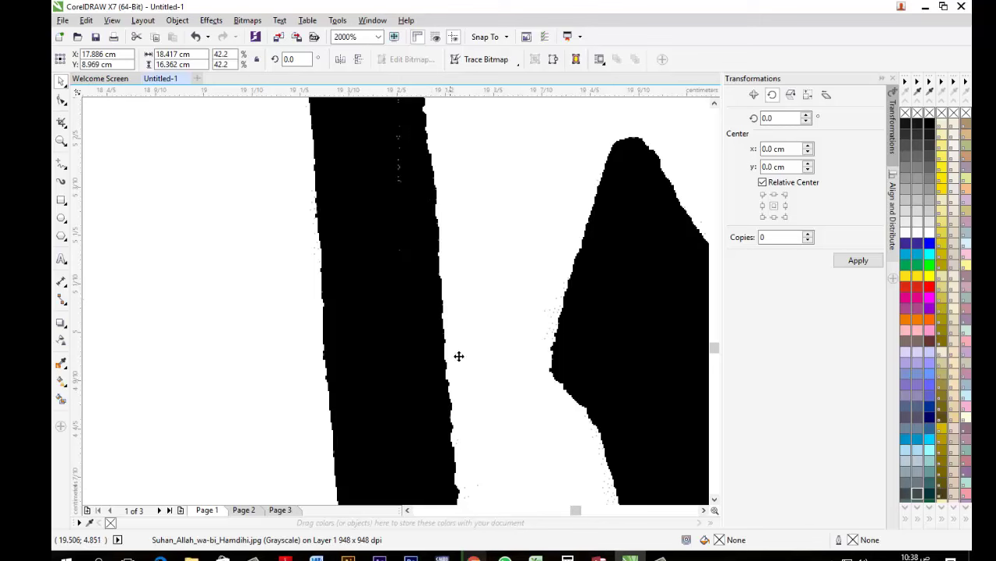
scroll(453, 249, down, 3)
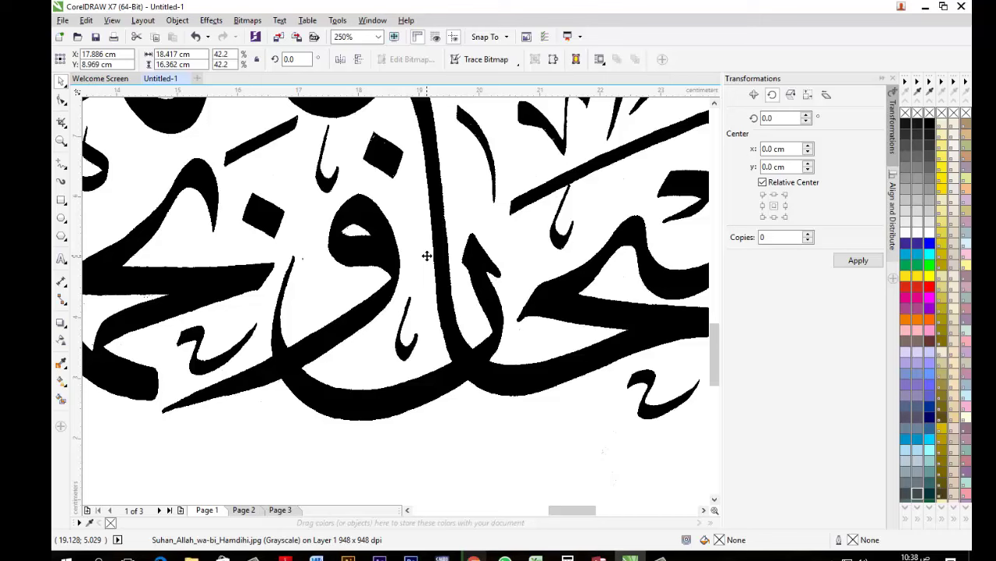
scroll(427, 256, down, 2)
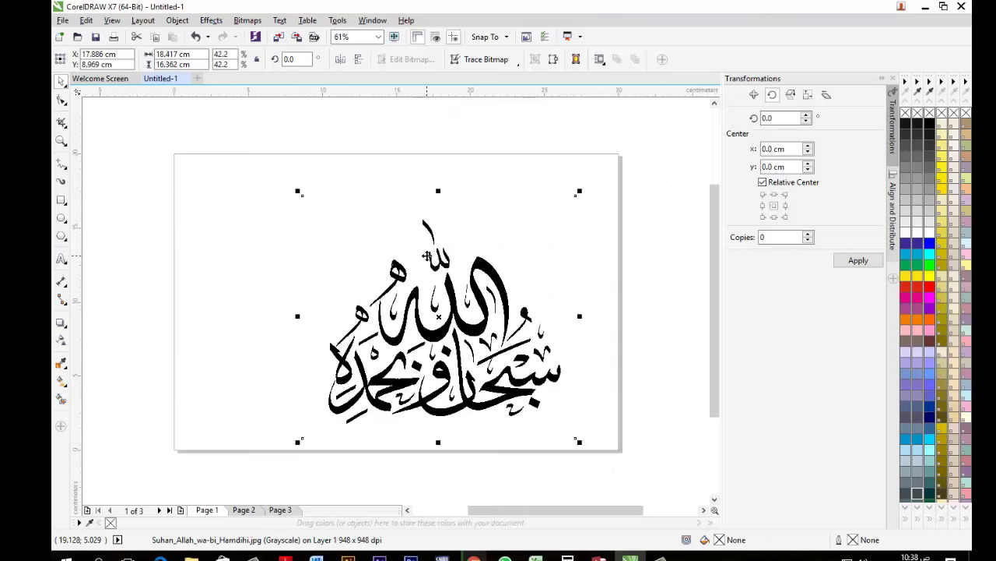
Enlarge the calligraphy bitmap to about 20.4 × 18.1 cm and reposition it near the page centre.
drag(467, 327, 416, 307)
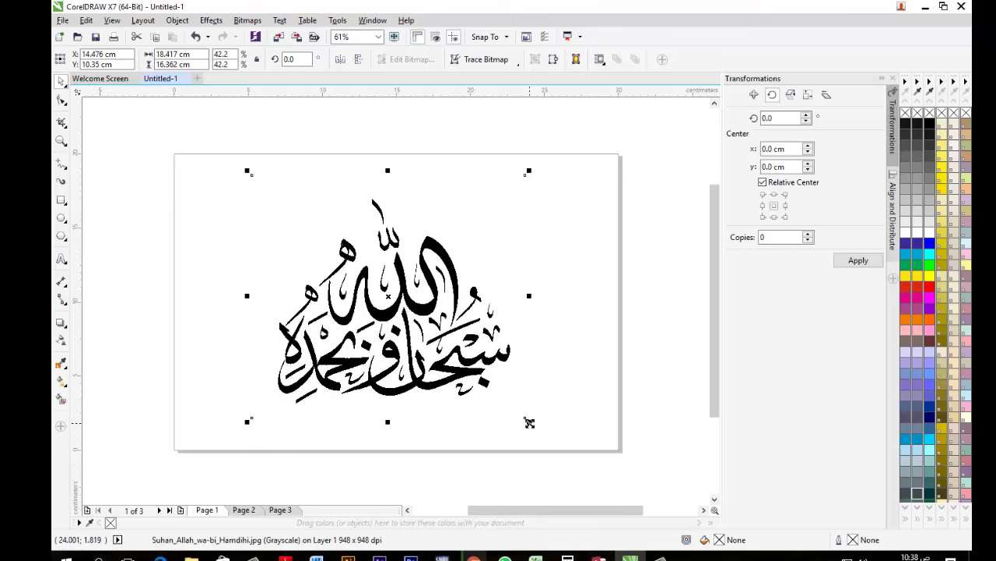
drag(529, 420, 592, 455)
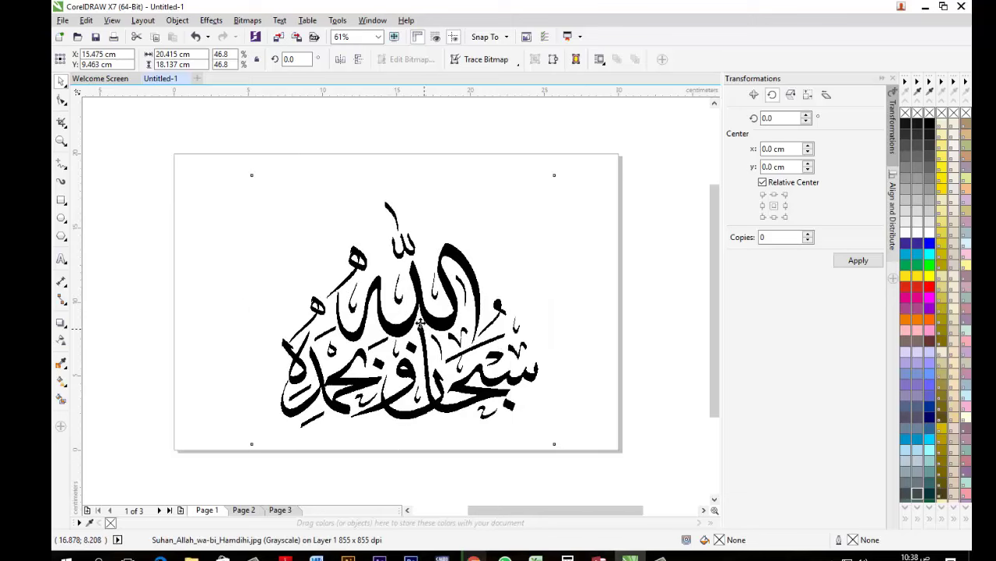
drag(421, 323, 413, 311)
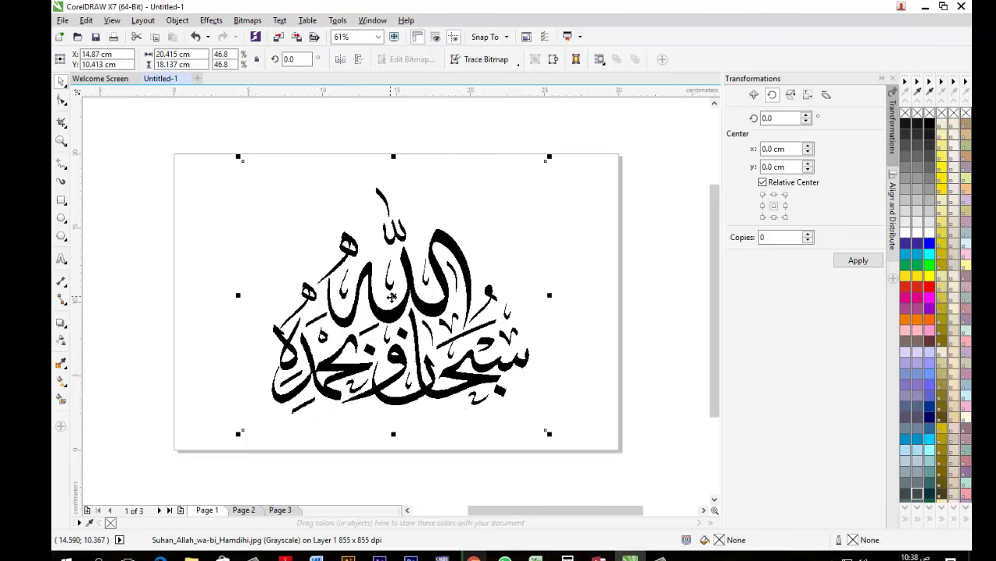
Start an Outline Trace of the calligraphy bitmap as Line Art, letting PowerTRACE reduce the bitmap.
right_click(395, 298)
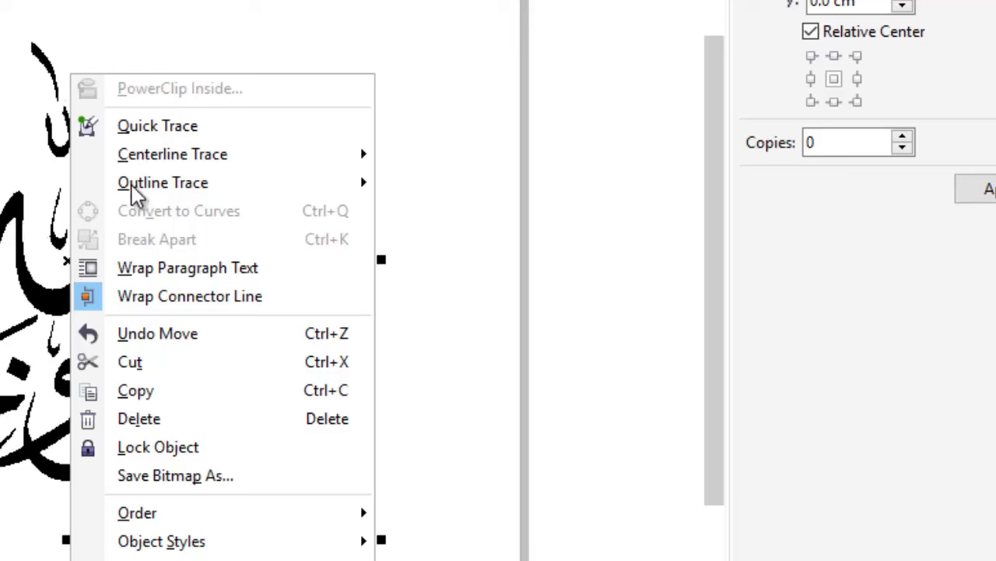
mouse_move(156, 182)
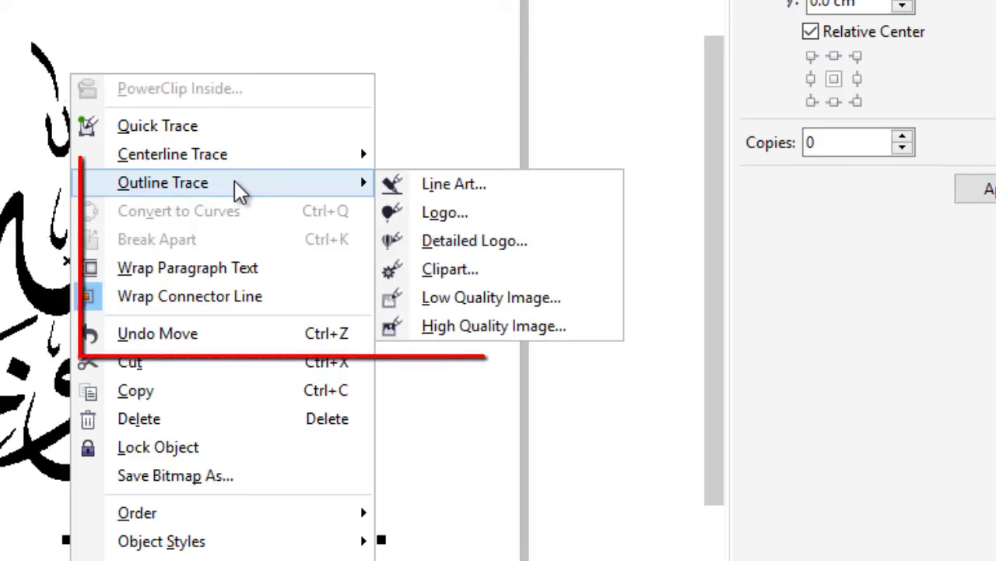
click(426, 187)
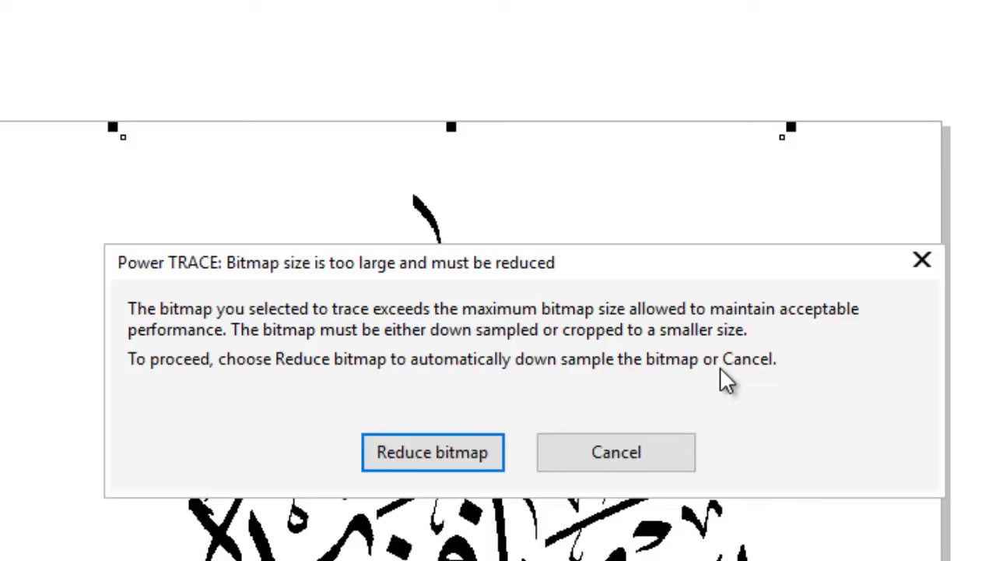
click(432, 453)
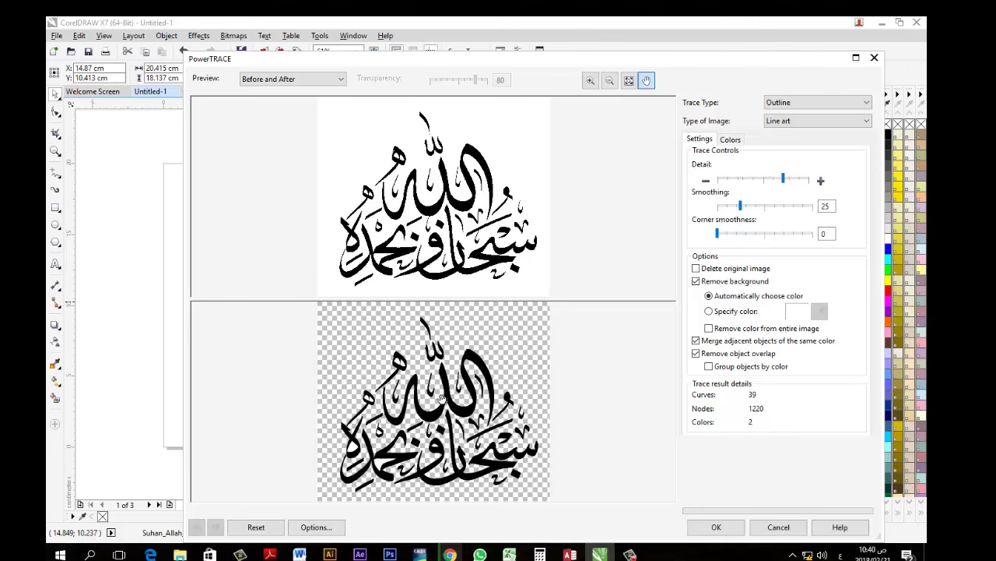
Inspect the trace preview and set the background colour to be removed from the entire image.
scroll(358, 452, up, 3)
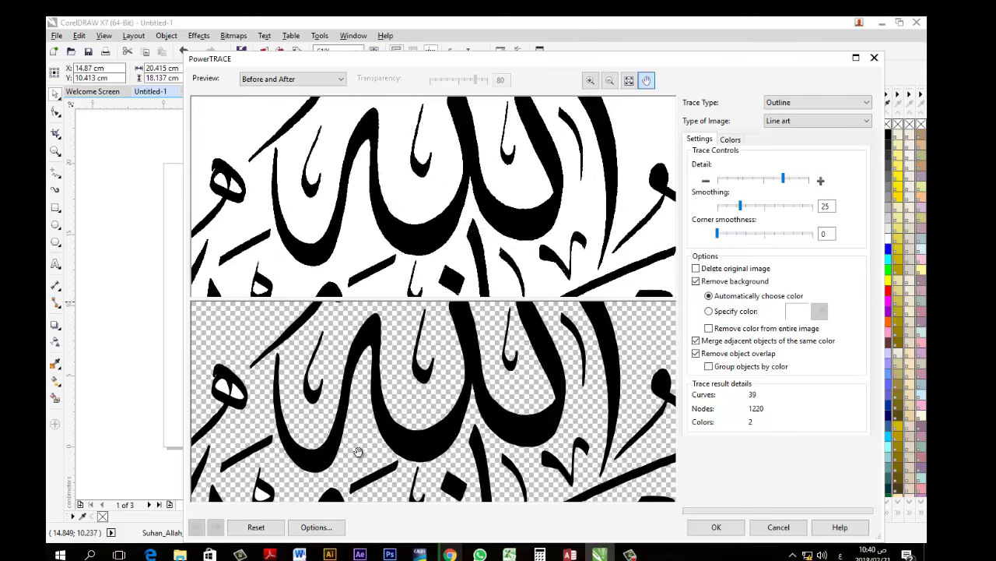
drag(358, 452, 284, 334)
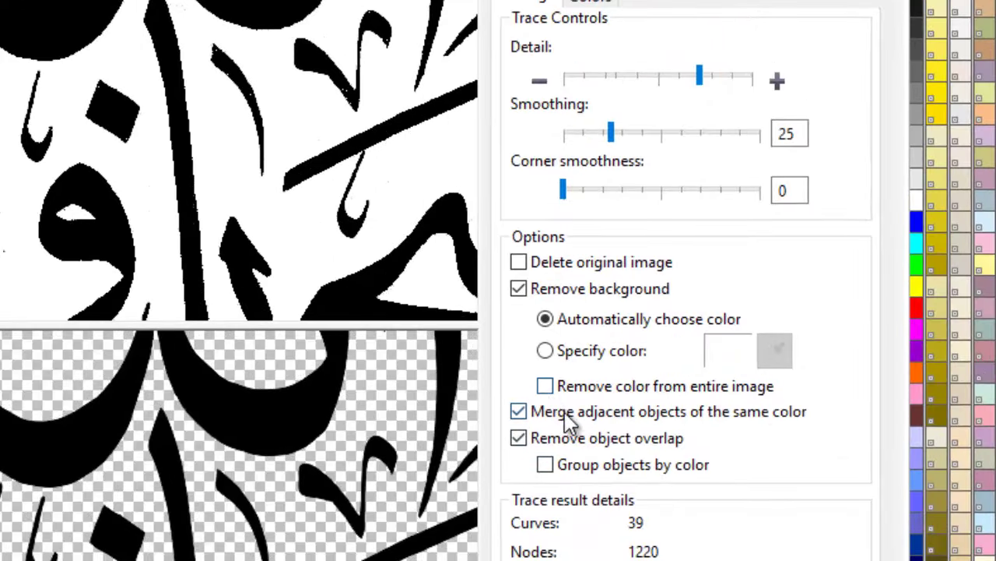
click(546, 387)
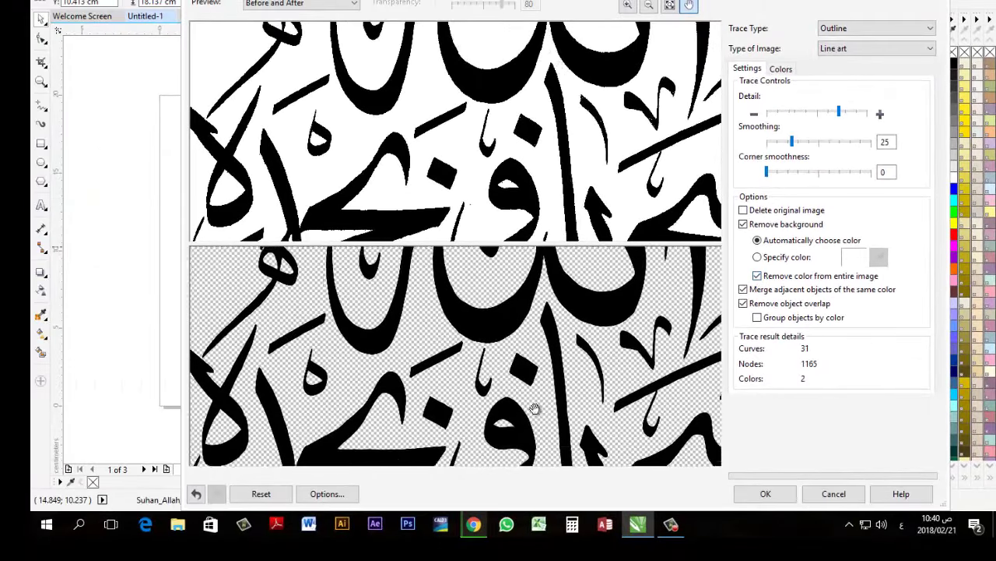
Compare the traced letter edges with the original in the before-and-after preview and apply the trace.
scroll(482, 377, up, 5)
mouse_move(516, 280)
mouse_down()
mouse_move(485, 429)
mouse_move(520, 414)
mouse_move(557, 363)
mouse_move(518, 413)
mouse_move(536, 327)
mouse_up()
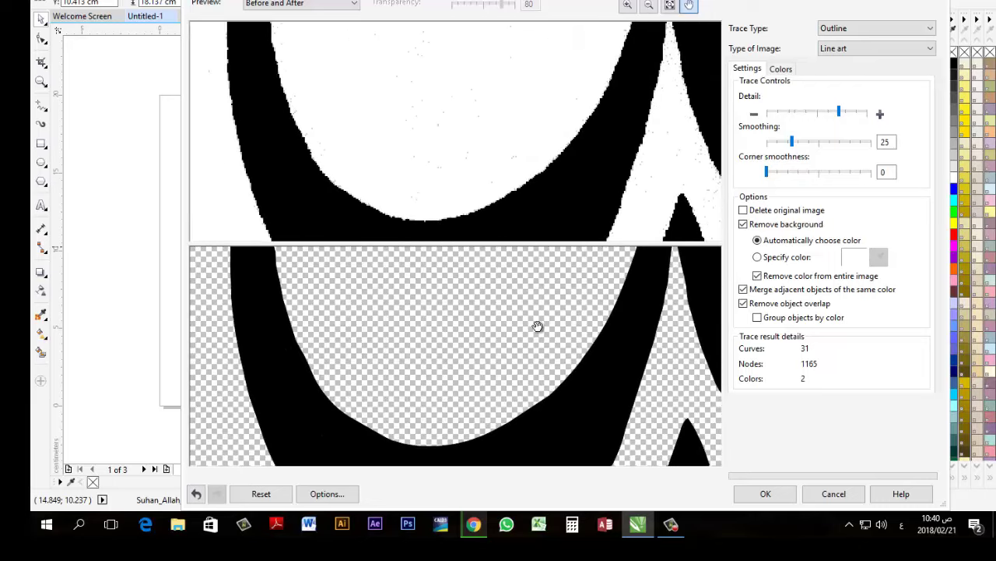
drag(548, 416, 499, 310)
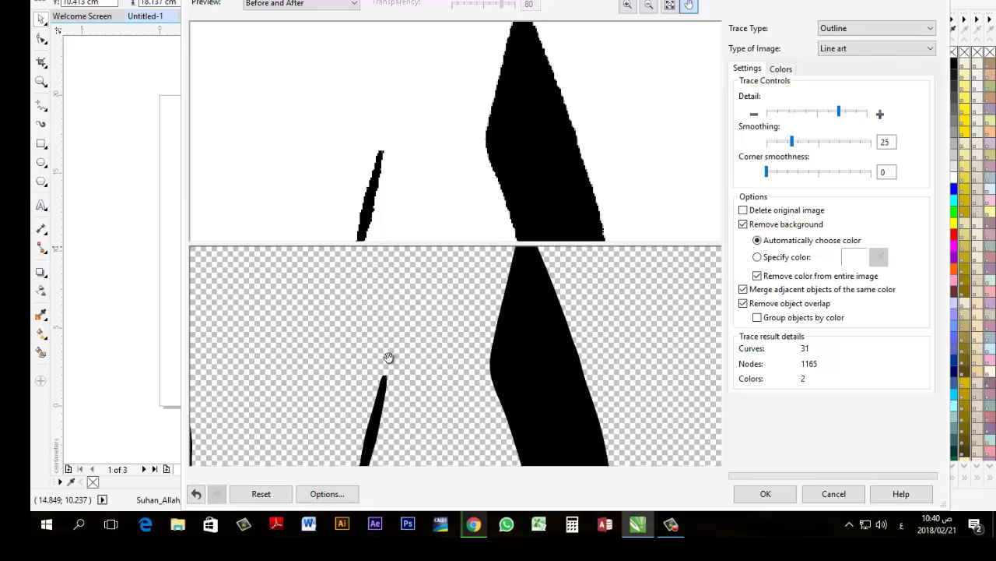
scroll(382, 358, up, 3)
scroll(393, 311, up, 1)
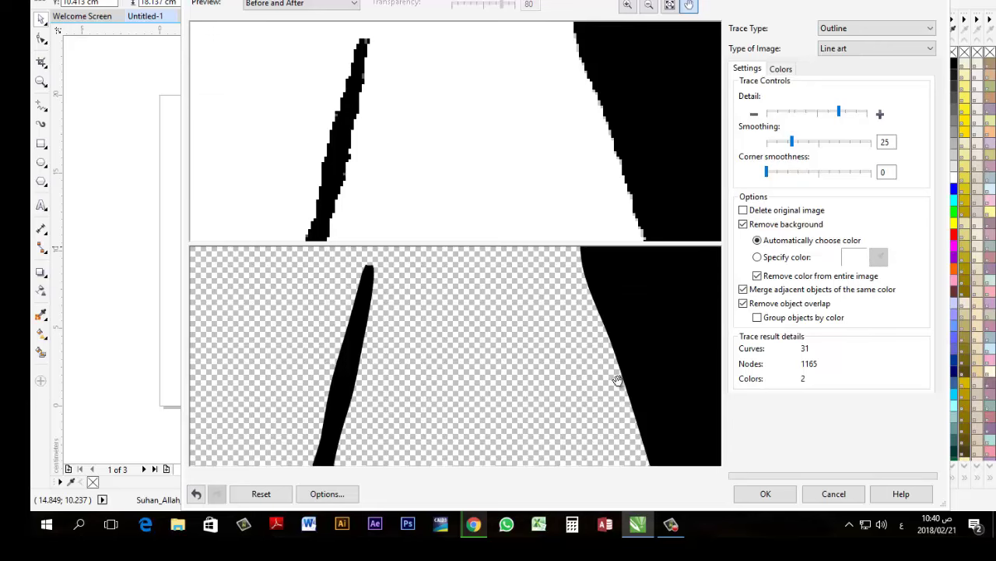
click(763, 494)
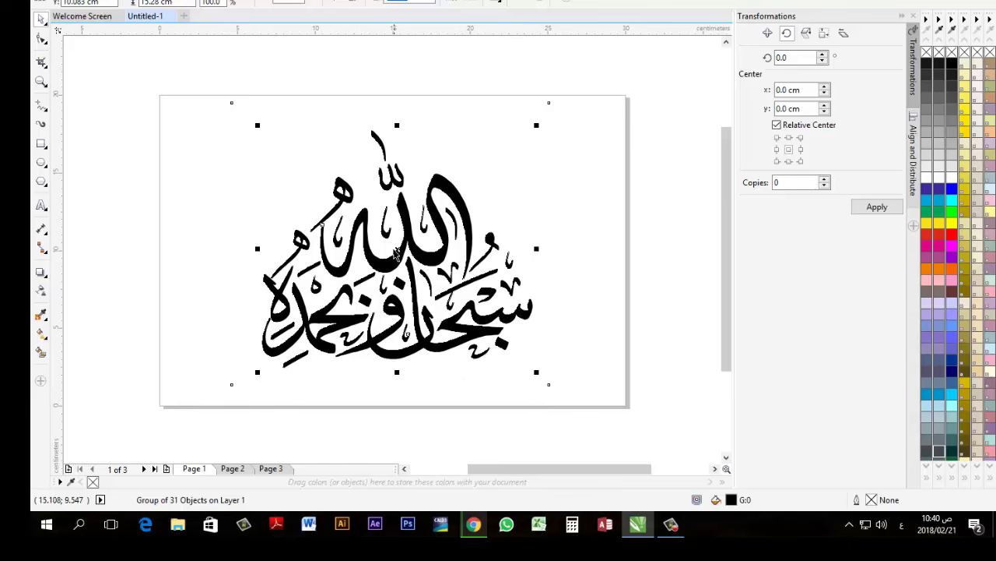
Set the traced group and the original bitmap side by side and shrink the bitmap to about 13.9 cm high.
drag(409, 249, 561, 250)
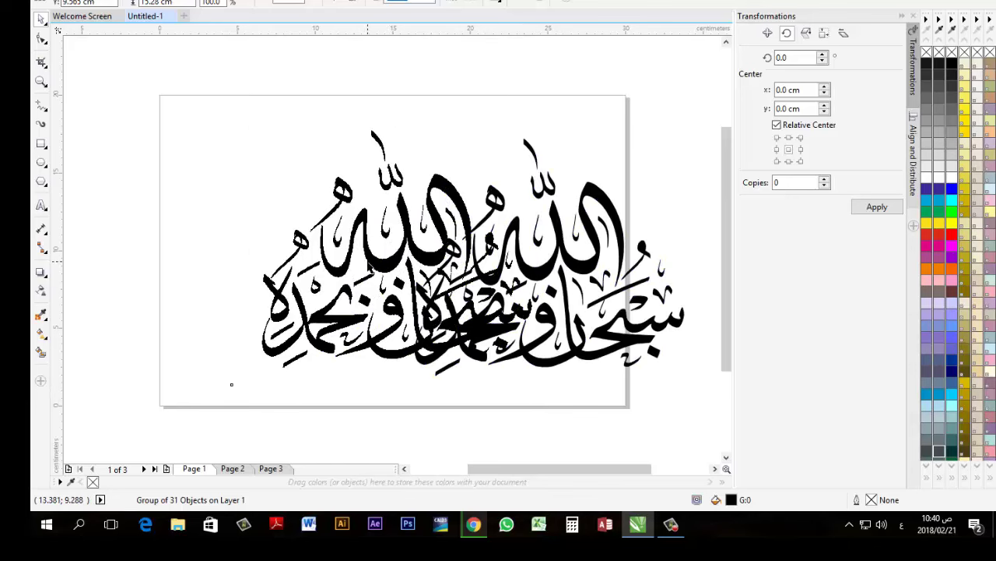
drag(353, 259, 242, 259)
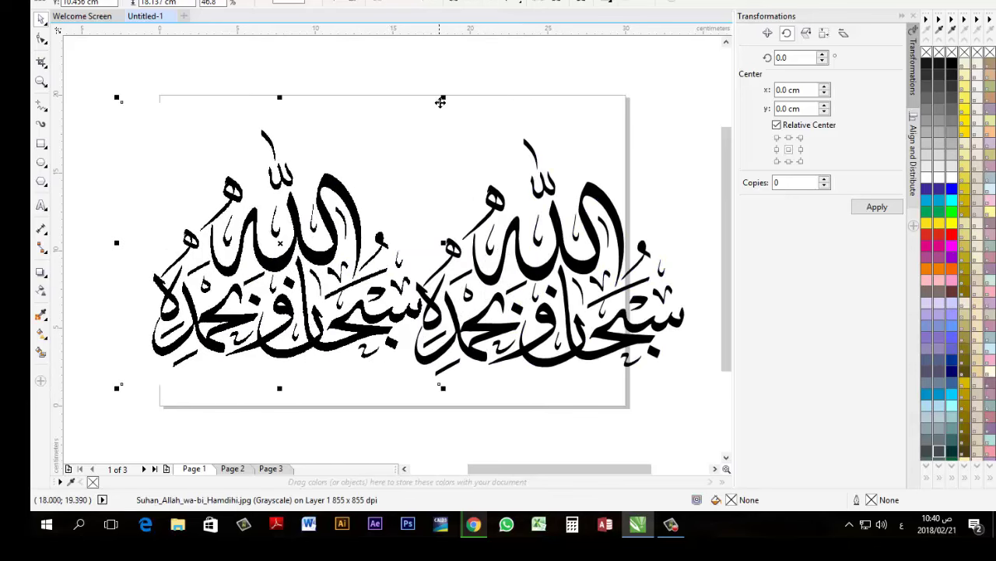
drag(422, 116, 349, 180)
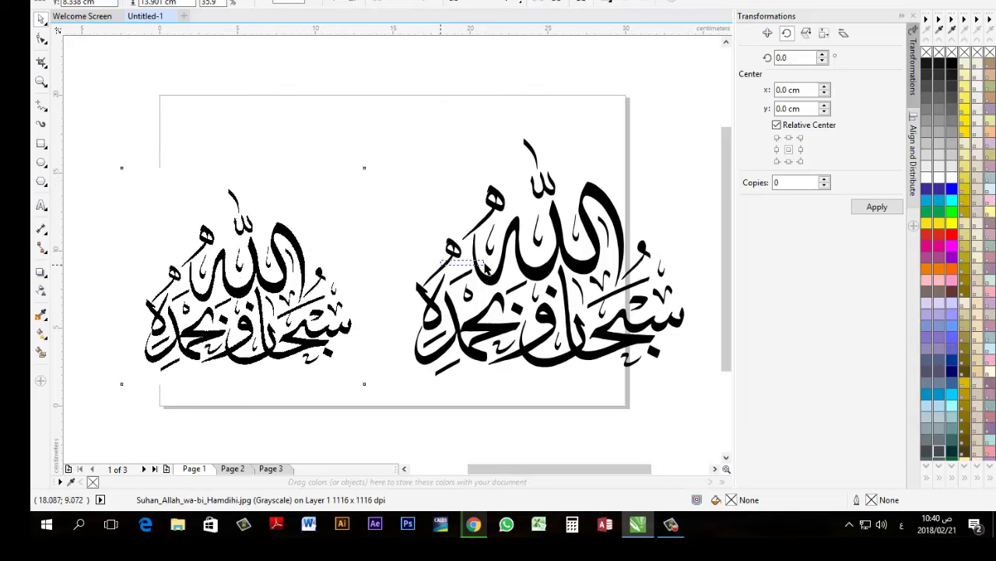
Move the traced calligraphy group closer to the original bitmap and ungroup it into separate objects.
click(518, 257)
click(518, 257)
drag(518, 257, 480, 261)
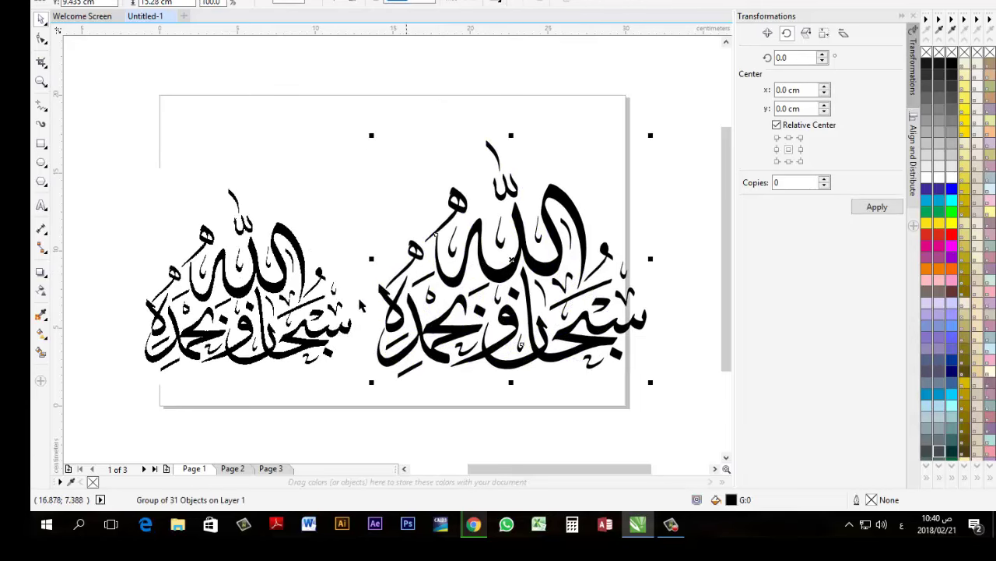
drag(299, 308, 298, 283)
drag(493, 317, 492, 310)
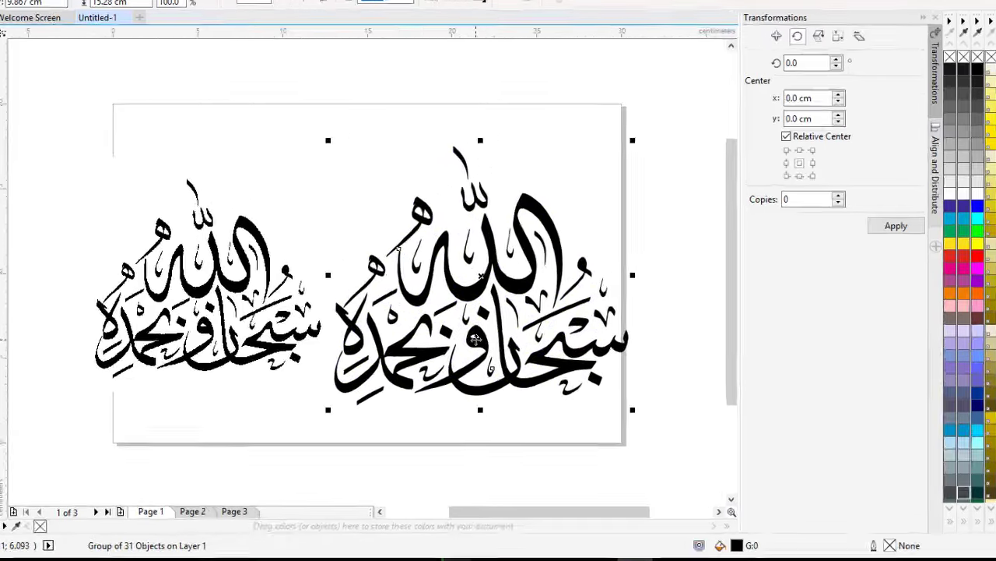
right_click(492, 310)
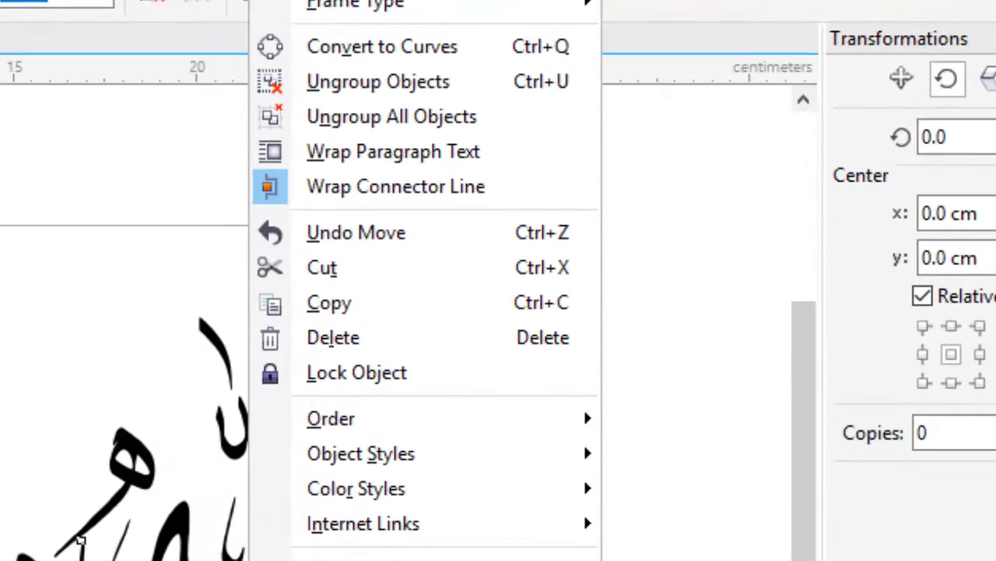
click(367, 82)
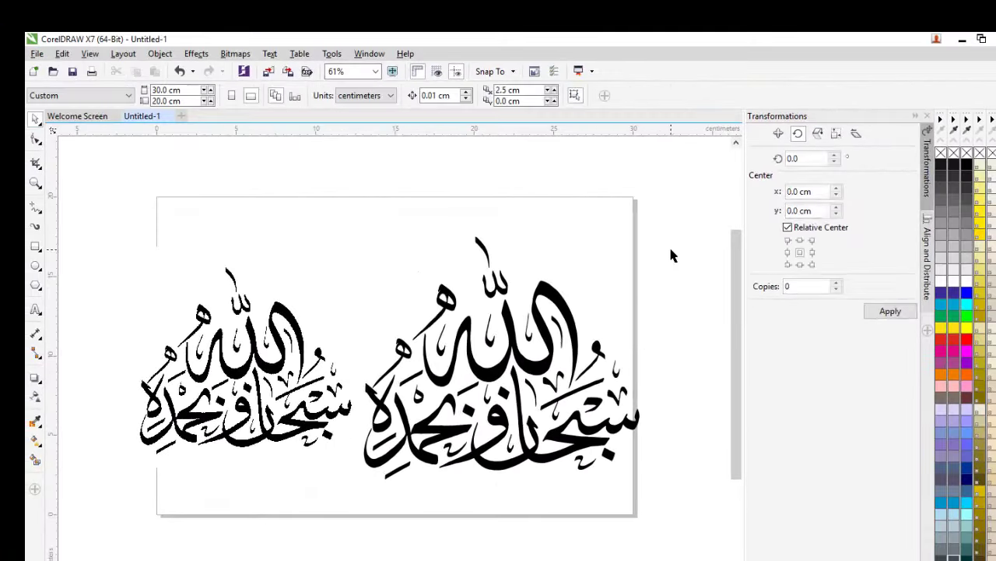
click(674, 255)
Fill the large upper word of the traced calligraphy red and the lower-left word green.
click(510, 364)
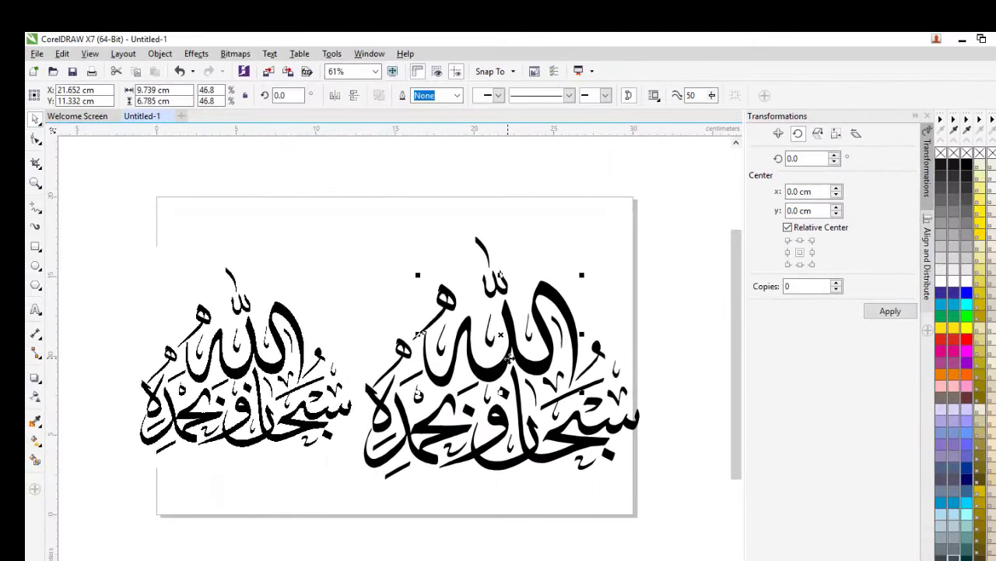
click(951, 339)
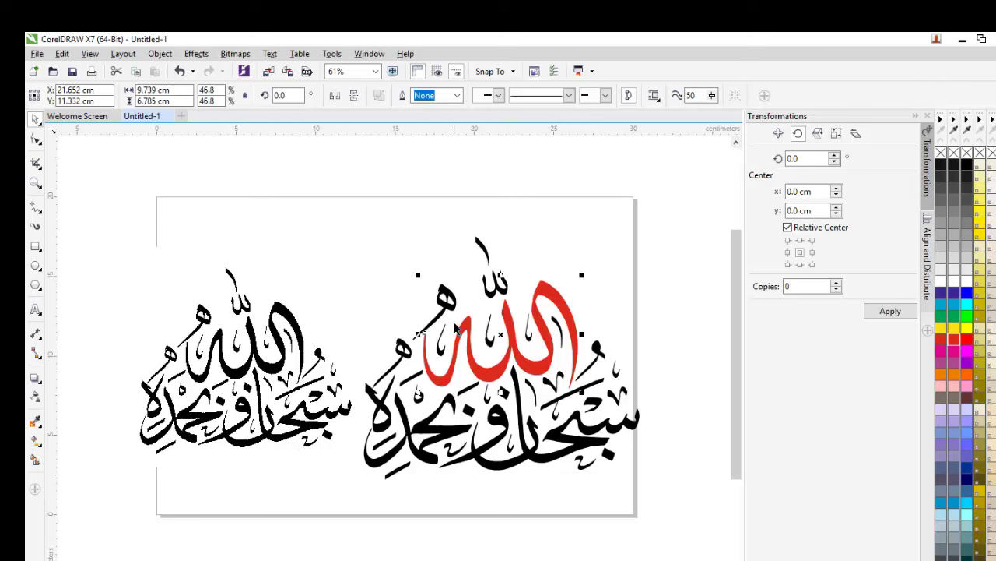
click(436, 456)
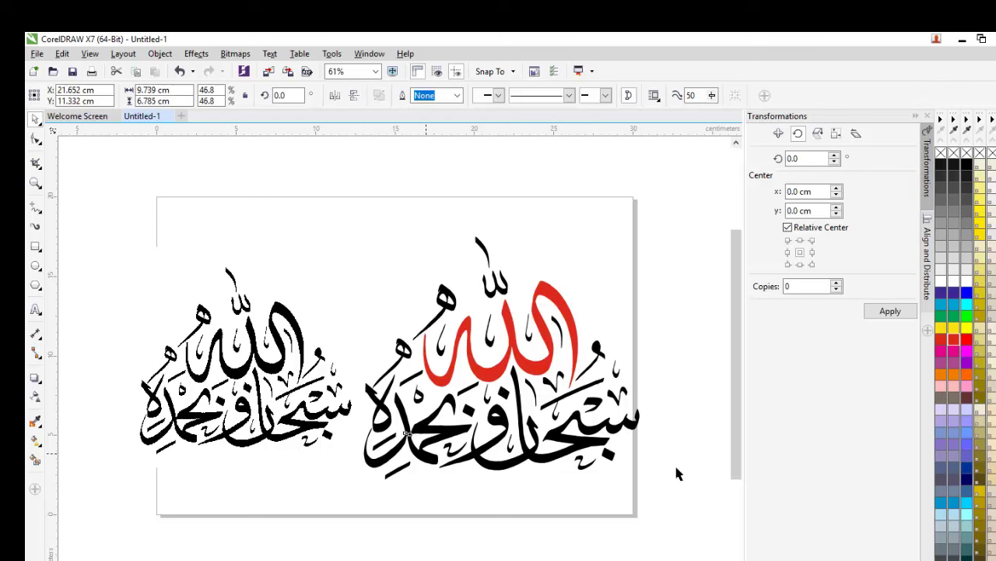
click(953, 316)
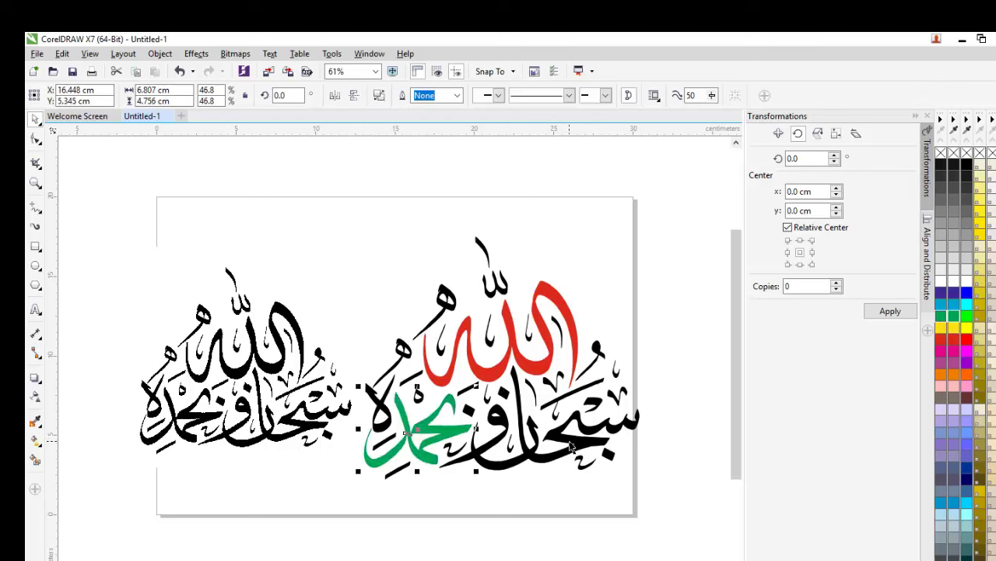
Fill the large lower-right letter shape of the traced calligraphy blue.
click(571, 445)
click(951, 342)
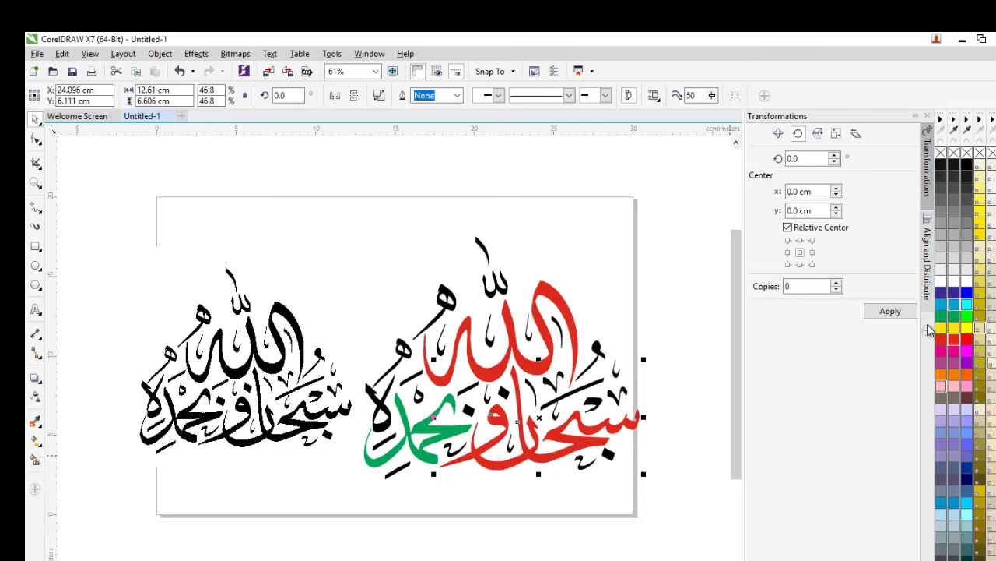
click(954, 304)
click(703, 462)
Compare the letter edges of the coloured vector calligraphy with those of the original bitmap at high magnification.
click(442, 295)
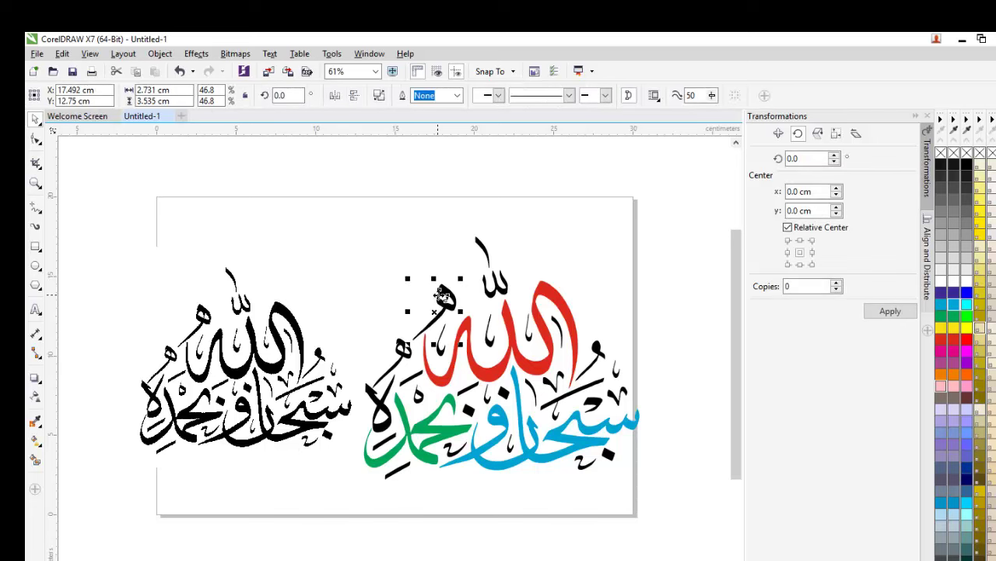
scroll(566, 412, up, 4)
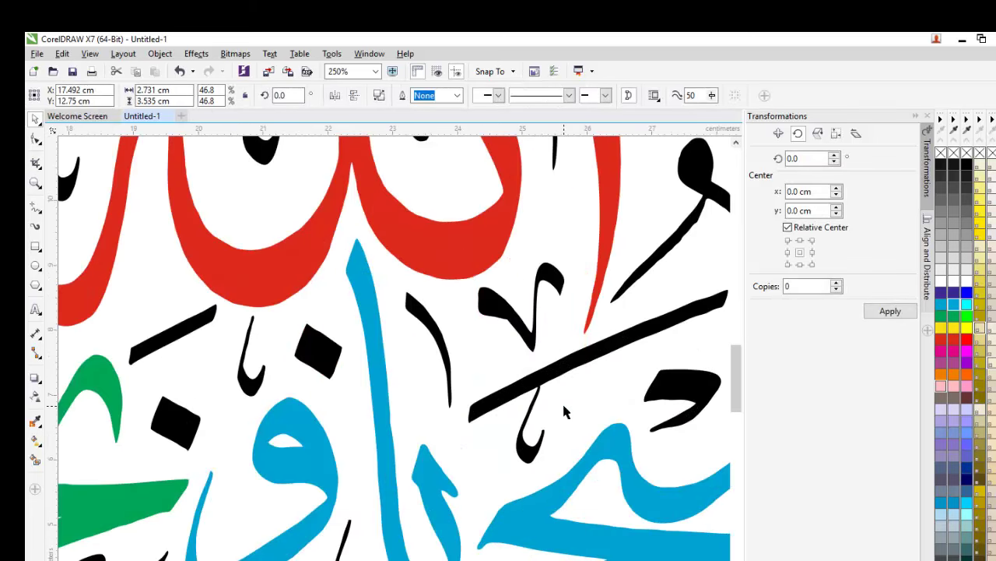
click(282, 263)
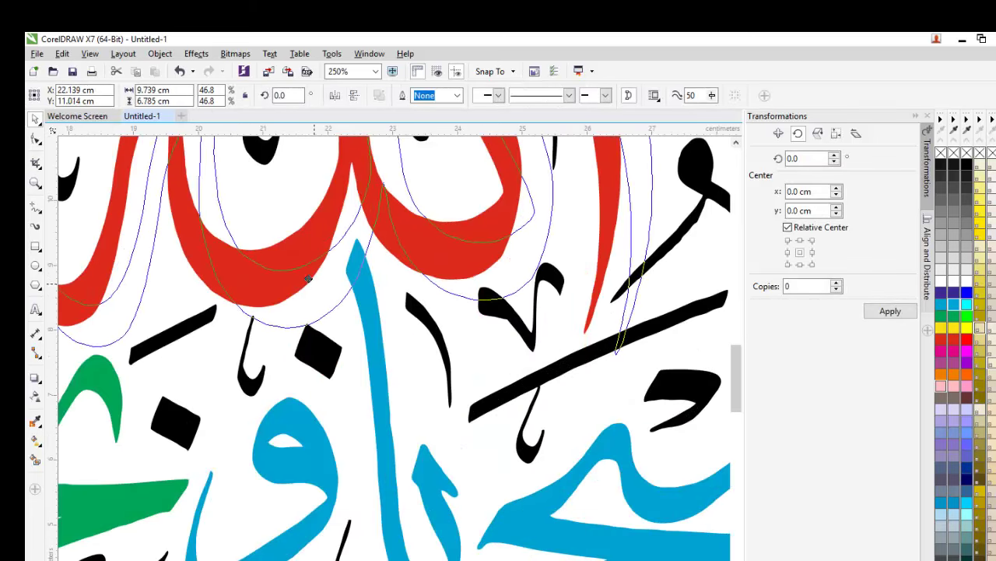
scroll(280, 269, up, 2)
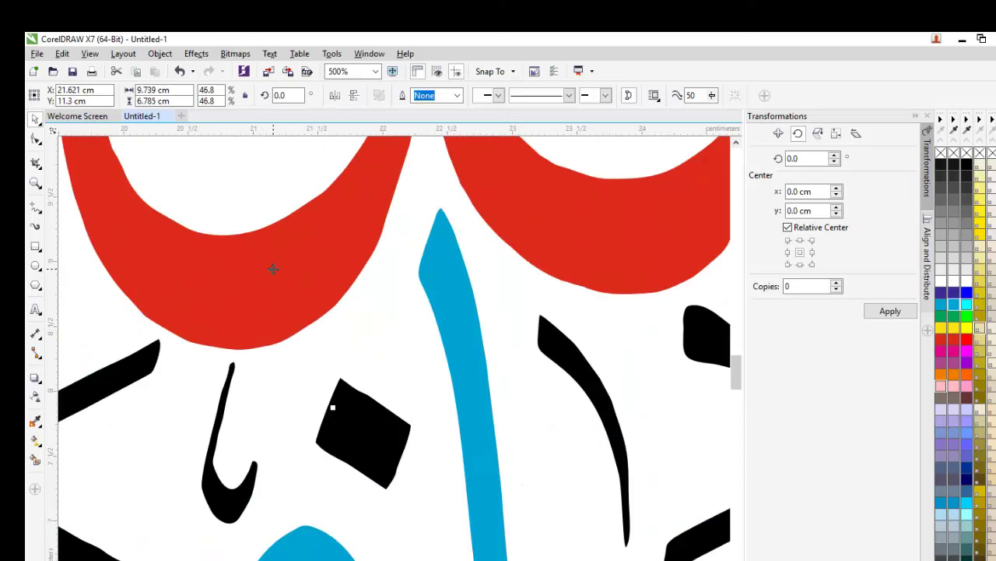
scroll(273, 269, down, 3)
scroll(274, 268, down, 5)
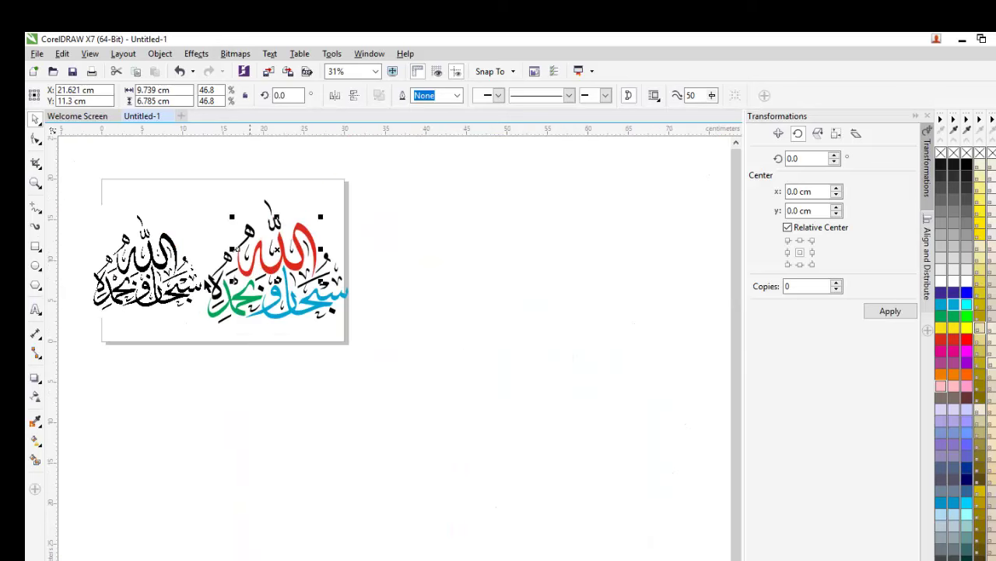
click(142, 276)
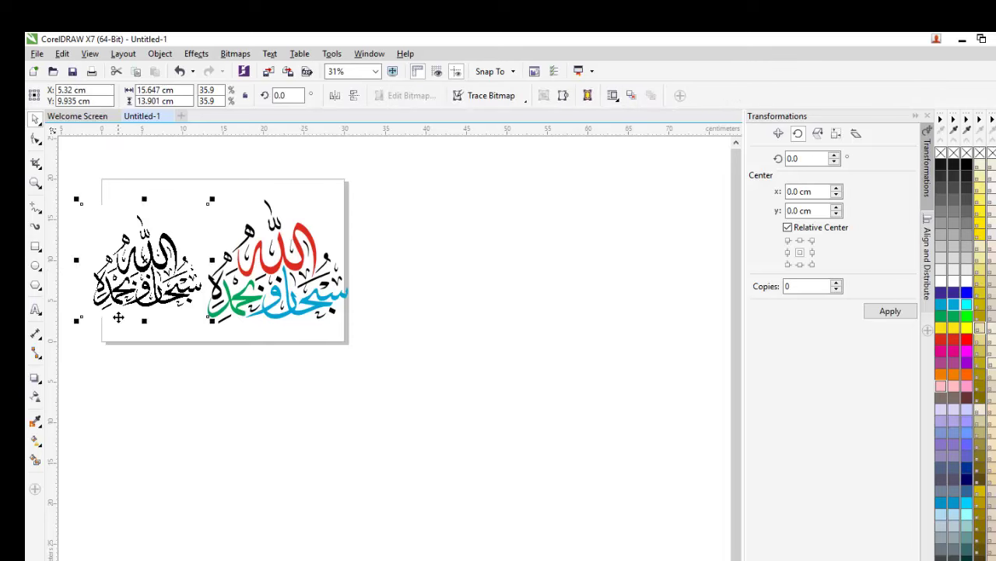
scroll(115, 286, up, 3)
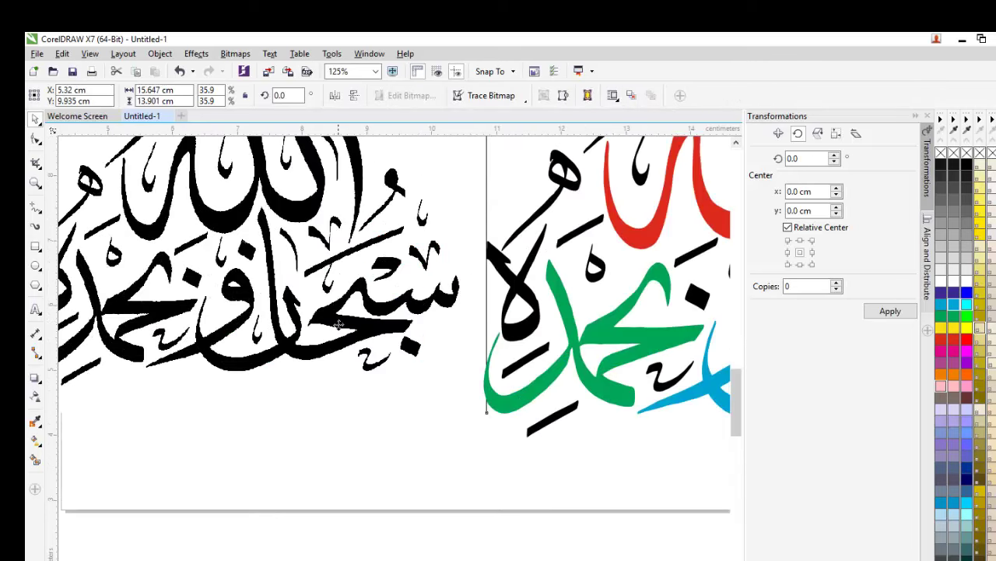
scroll(338, 324, up, 2)
scroll(351, 329, down, 4)
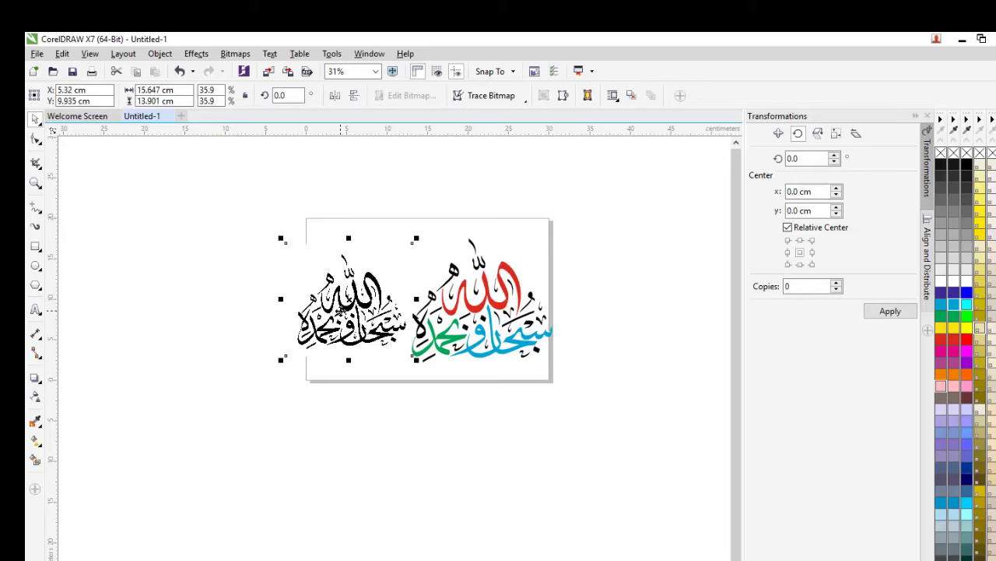
Delete the original bitmap and move all the traced vector objects together to about the middle of the page.
key(Delete)
drag(354, 195, 643, 443)
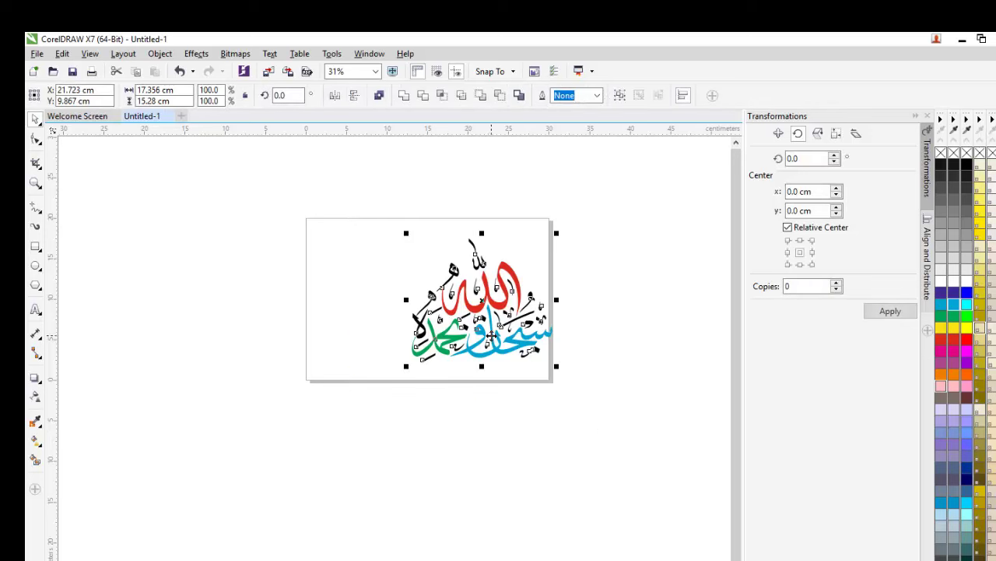
drag(482, 321, 429, 319)
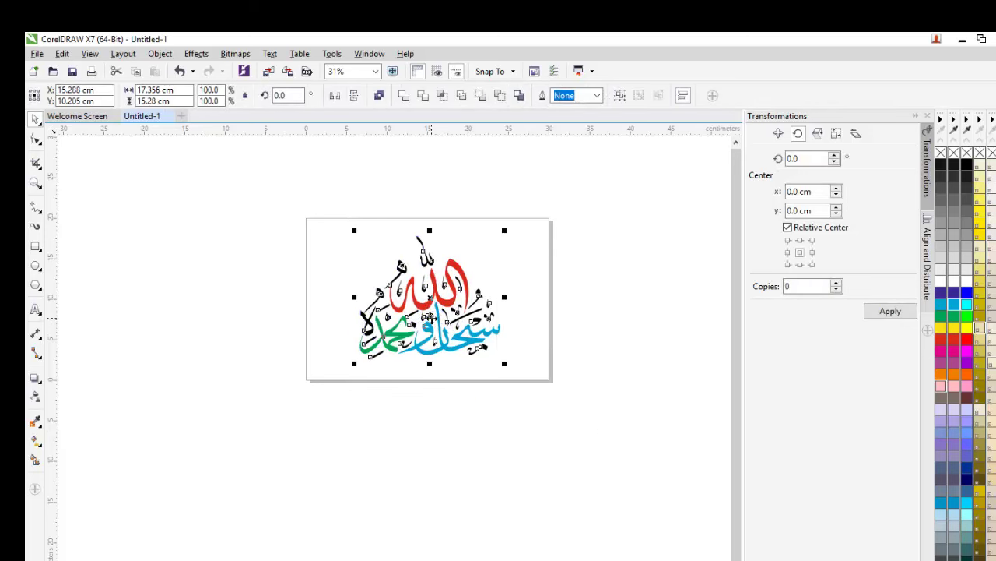
scroll(430, 317, up, 2)
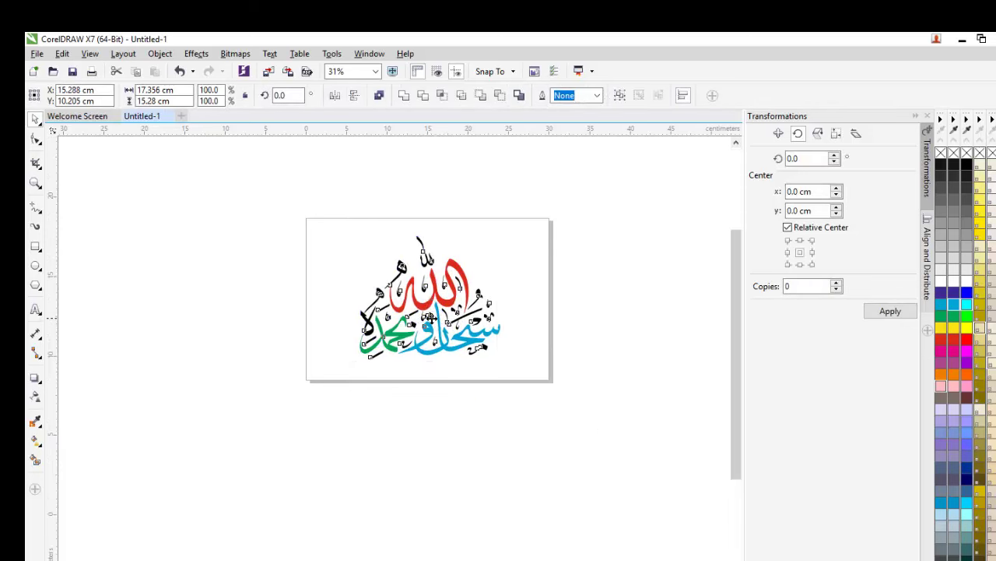
scroll(429, 317, up, 2)
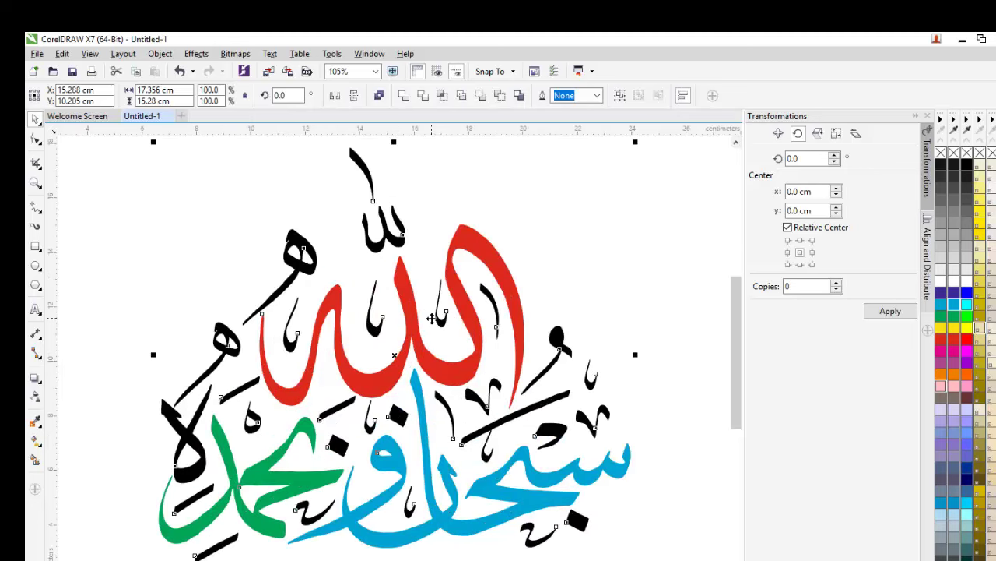